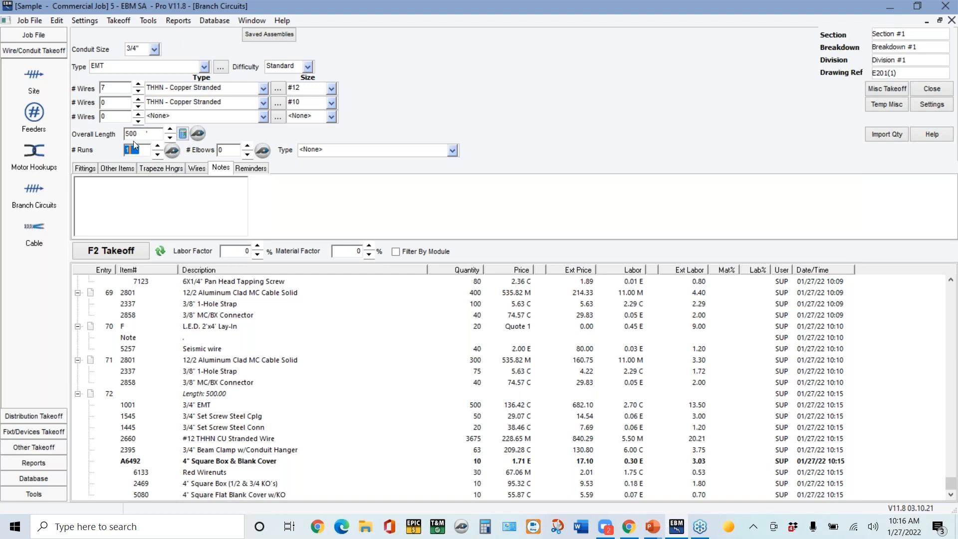
Add the saved assembly 4" Square Box & Blank Cover to the branch circuit's other items with a quantity of 10.
{"action": "left_click", "coordinate": [112, 170]}
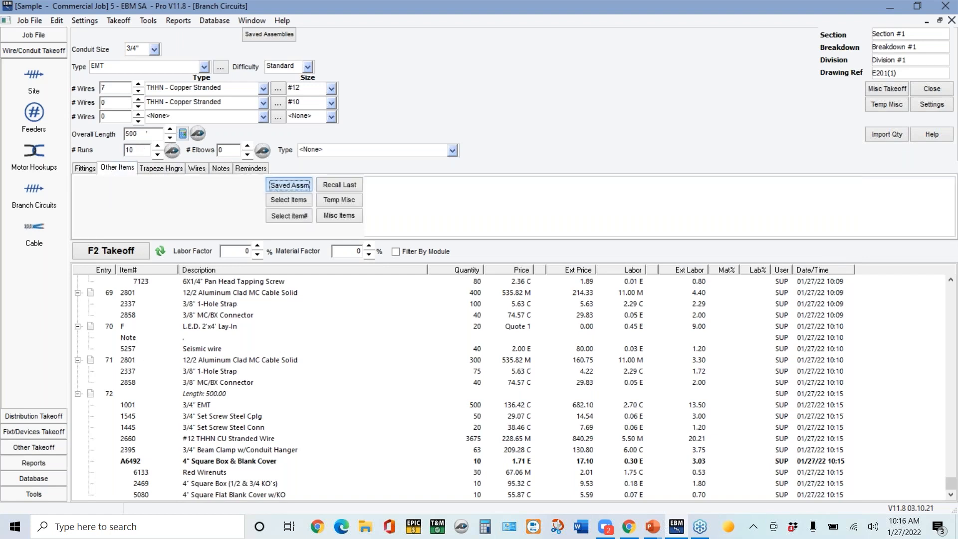
{"action": "left_click", "coordinate": [290, 185]}
{"action": "double_click", "coordinate": [368, 172]}
{"action": "left_click", "coordinate": [230, 195]}
{"action": "type", "text": "10"}
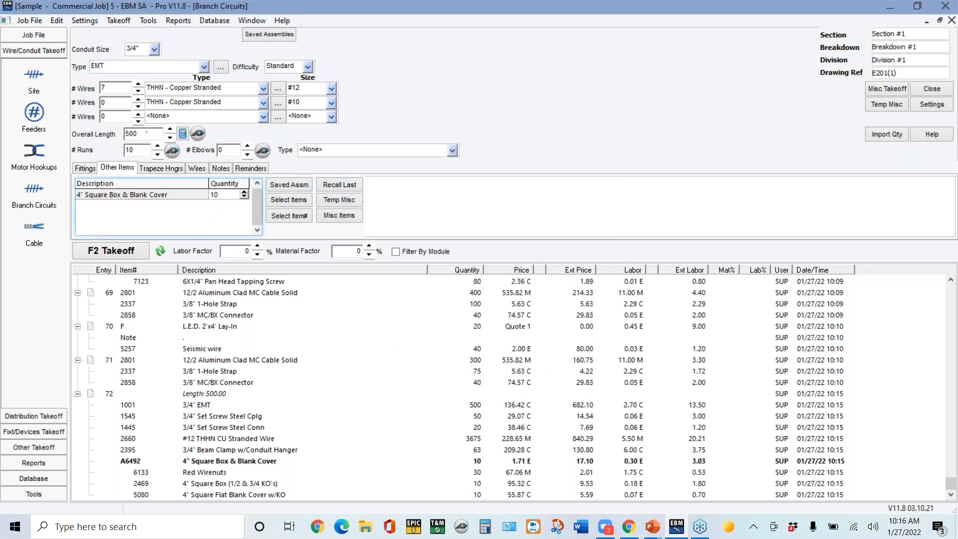
Add the note "Branch Circuit Home Runs" and take off the 3/4" EMT branch circuit.
{"action": "left_click", "coordinate": [221, 168]}
{"action": "left_click", "coordinate": [215, 193]}
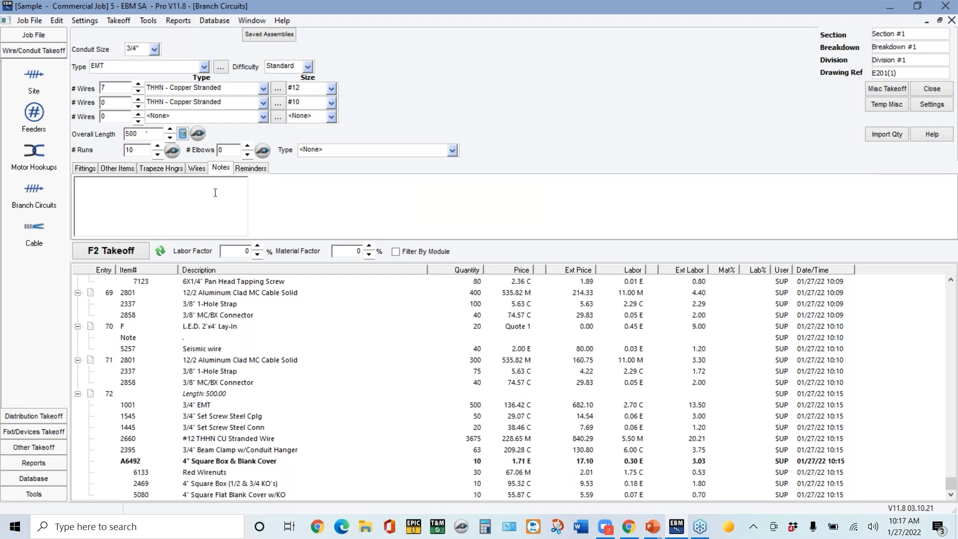
{"action": "type", "text": "Branch Circuit Home Runs"}
{"action": "left_click", "coordinate": [142, 251]}
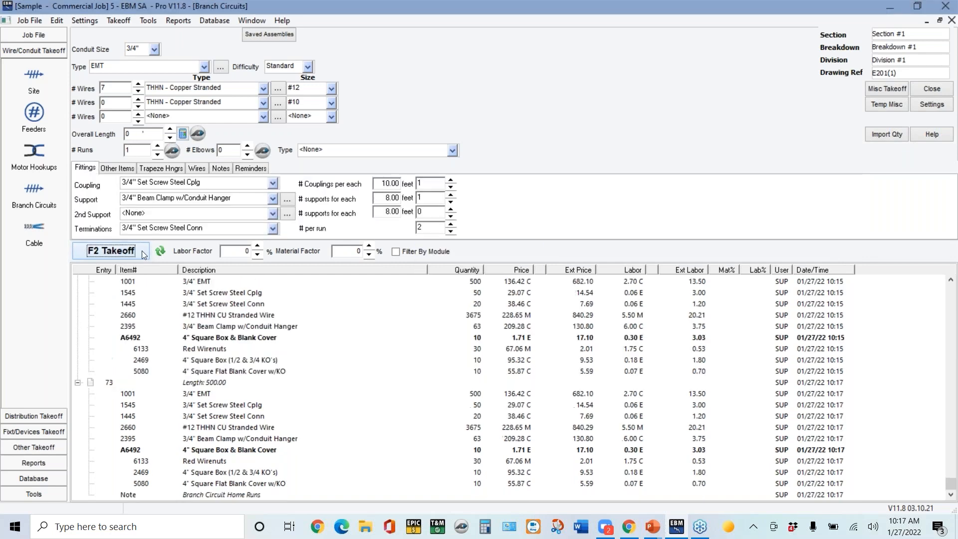
{"action": "left_click", "coordinate": [254, 492]}
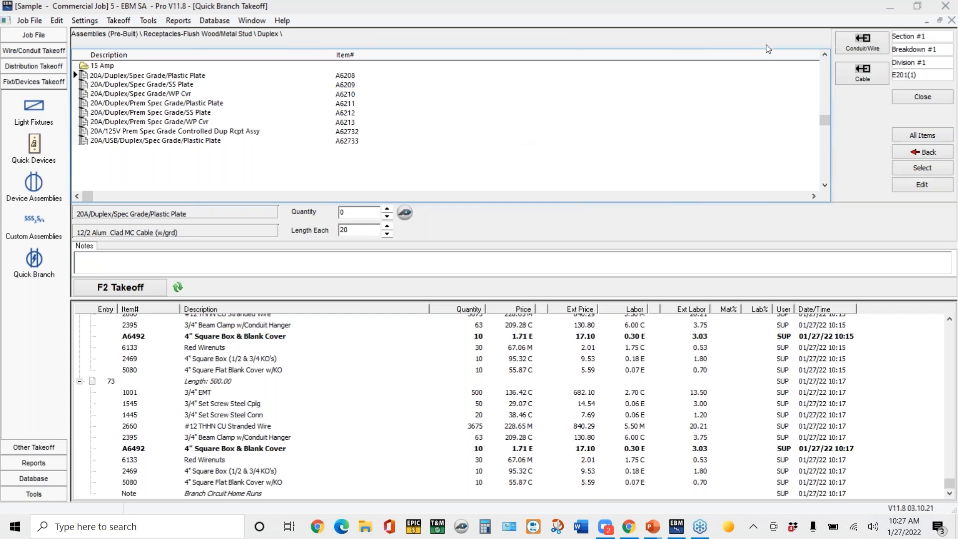
Browse the pre-built Switches-Flush Wood/Metal Stud assemblies, including the single-pole switches.
{"action": "left_click", "coordinate": [930, 152]}
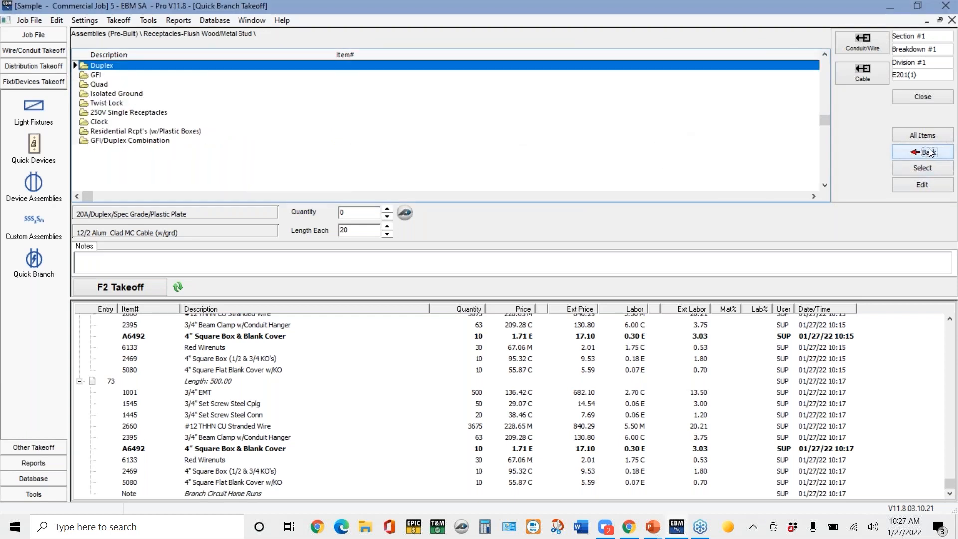
{"action": "left_click", "coordinate": [929, 152]}
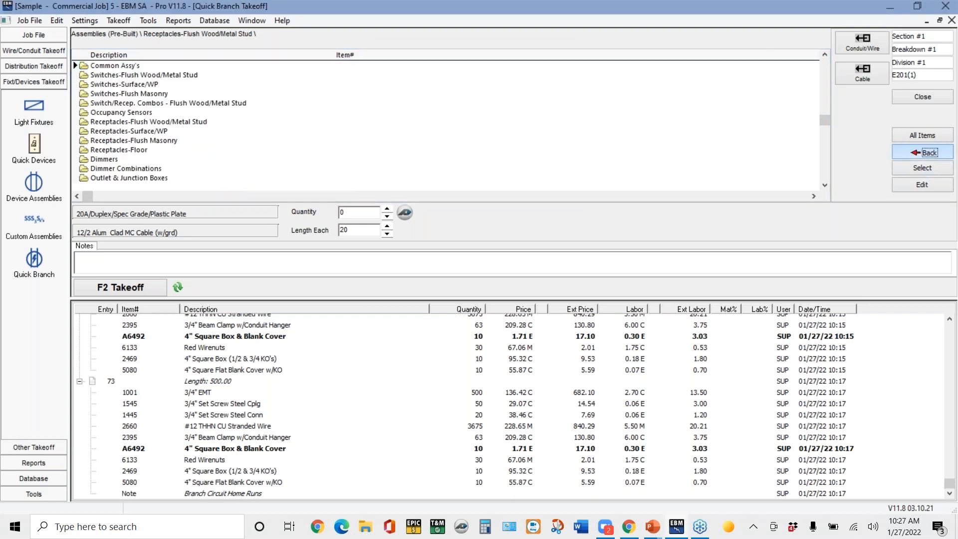
{"action": "left_click", "coordinate": [149, 77]}
{"action": "double_click", "coordinate": [149, 79]}
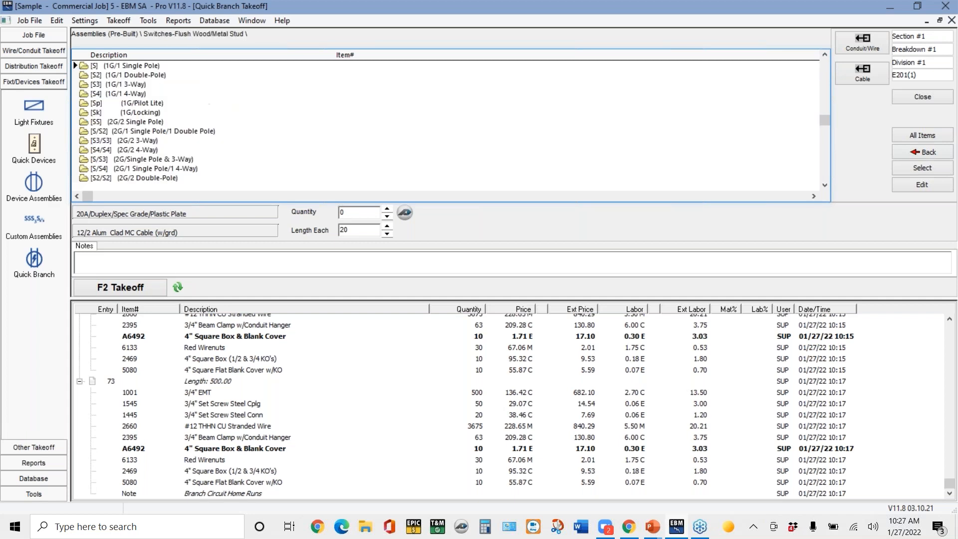
{"action": "left_click", "coordinate": [920, 165]}
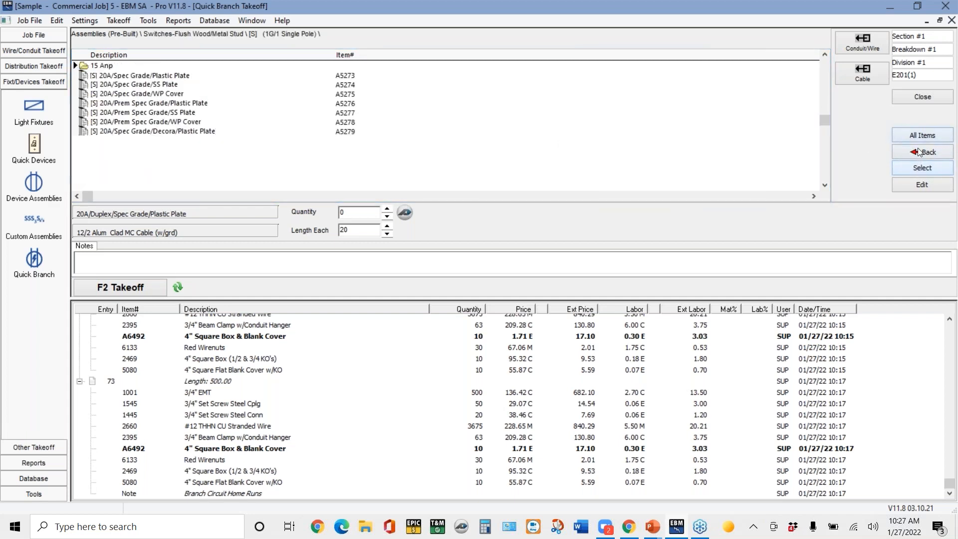
{"action": "left_click", "coordinate": [923, 153]}
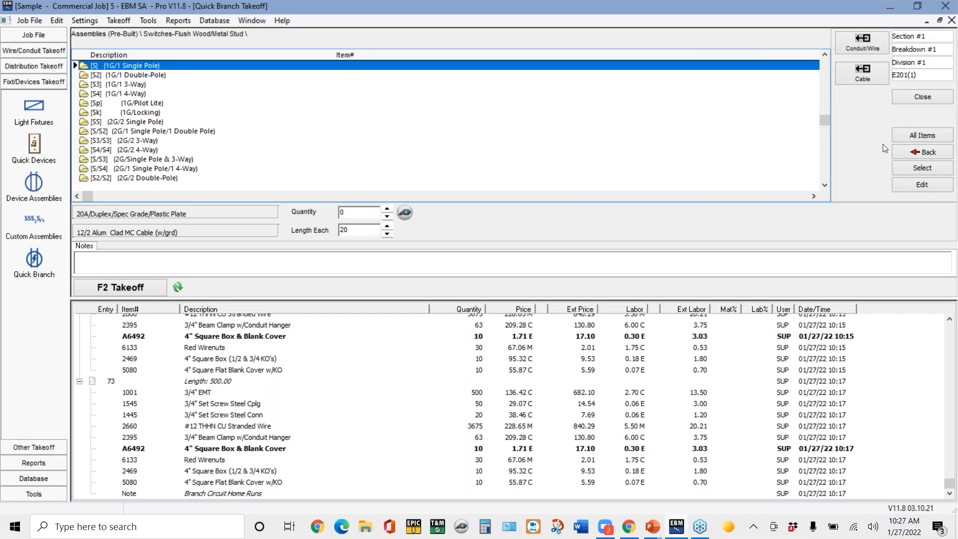
View the priced assemblies in the pre-built Occupancy Sensors category.
{"action": "left_click", "coordinate": [899, 154]}
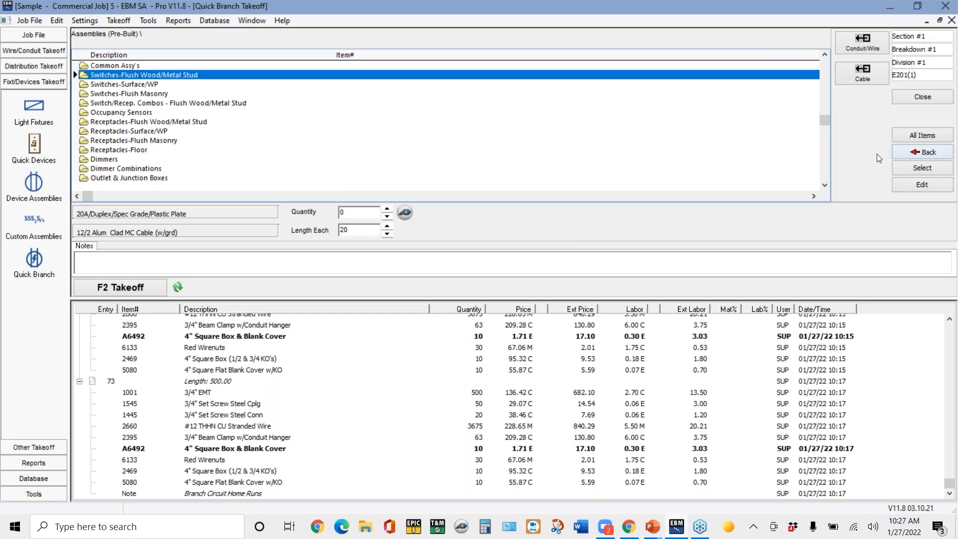
{"action": "double_click", "coordinate": [143, 113]}
{"action": "double_click", "coordinate": [103, 66]}
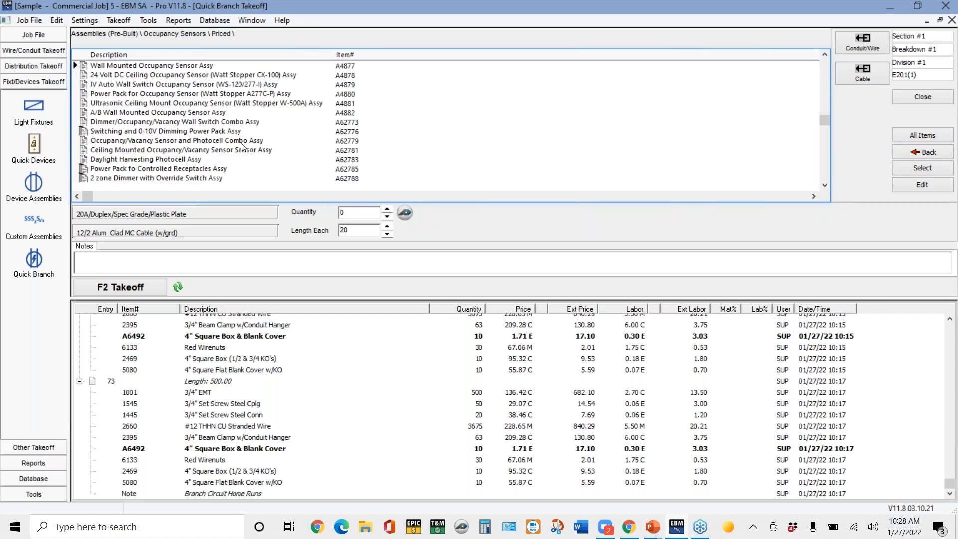
Look through the saved cable assemblies for the quick branch takeoff down to Cat 5e Plenum w/jacks, and close the list.
{"action": "left_click", "coordinate": [854, 76]}
{"action": "key", "text": "Down"}
{"action": "key", "text": "Down"}
{"action": "key", "text": "Down"}
{"action": "key", "text": "Down"}
{"action": "key", "text": "Down"}
{"action": "key", "text": "Down"}
{"action": "key", "text": "Down"}
{"action": "key", "text": "Down"}
{"action": "key", "text": "Down"}
{"action": "key", "text": "Down"}
{"action": "key", "text": "Down"}
{"action": "key", "text": "Down"}
{"action": "key", "text": "Down"}
{"action": "key", "text": "Down"}
{"action": "key", "text": "Down"}
{"action": "key", "text": "Down"}
{"action": "key", "text": "Down"}
{"action": "key", "text": "Down"}
{"action": "key", "text": "Down"}
{"action": "key", "text": "Down"}
{"action": "key", "text": "Down"}
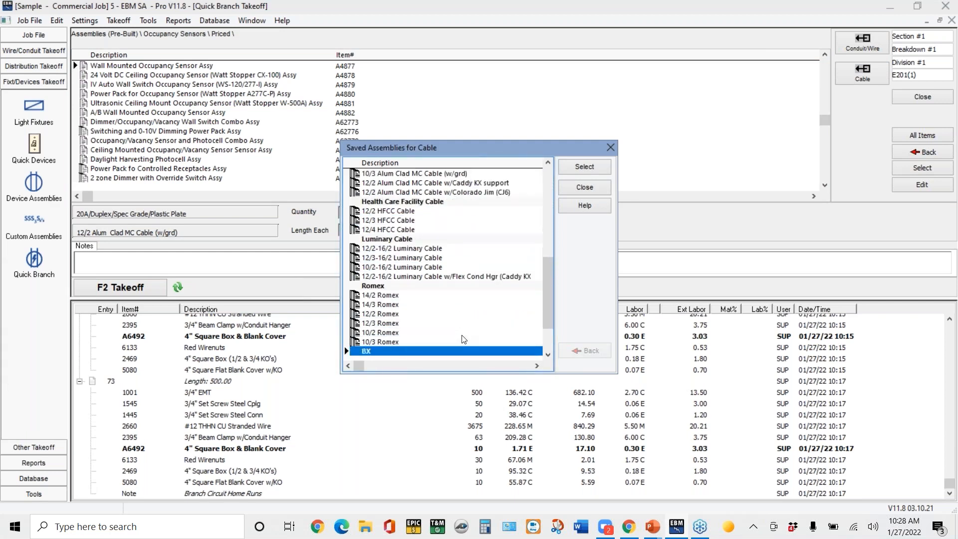
{"action": "key", "text": "Down"}
{"action": "key", "text": "Down"}
{"action": "key", "text": "Down"}
{"action": "key", "text": "Down"}
{"action": "key", "text": "Down"}
{"action": "key", "text": "Down"}
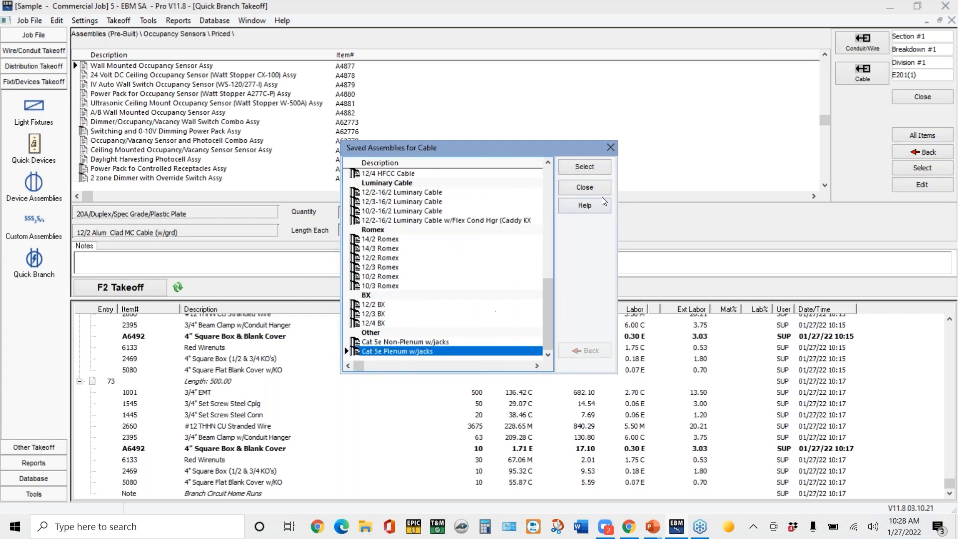
{"action": "left_click", "coordinate": [603, 184]}
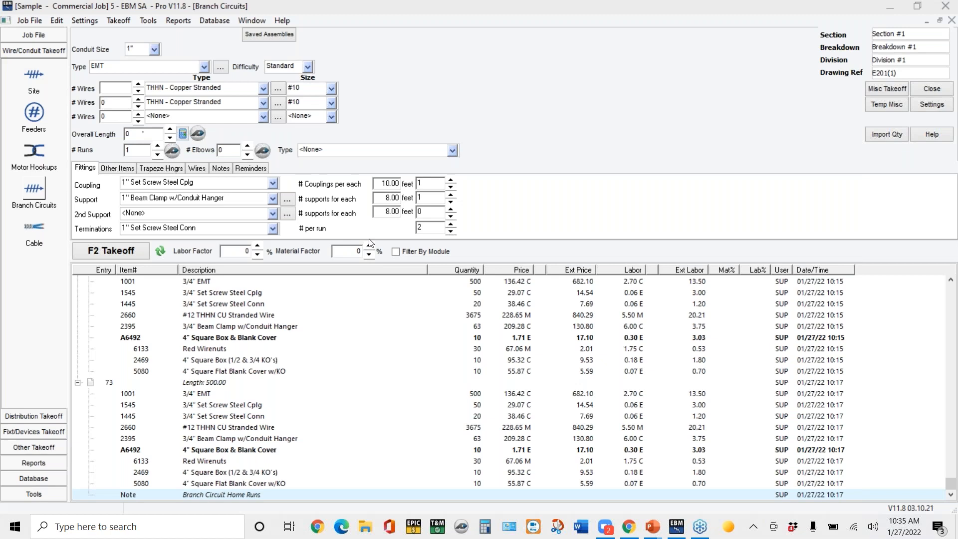
Open the light fixtures takeoff and show its conduit, wire and cable options.
{"action": "left_click", "coordinate": [33, 431]}
{"action": "left_click", "coordinate": [39, 107]}
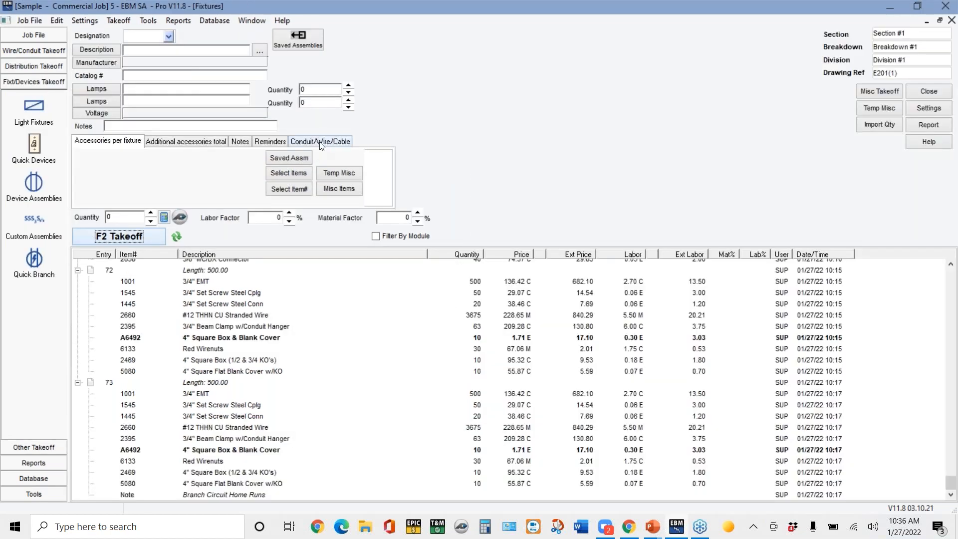
{"action": "left_click", "coordinate": [321, 142]}
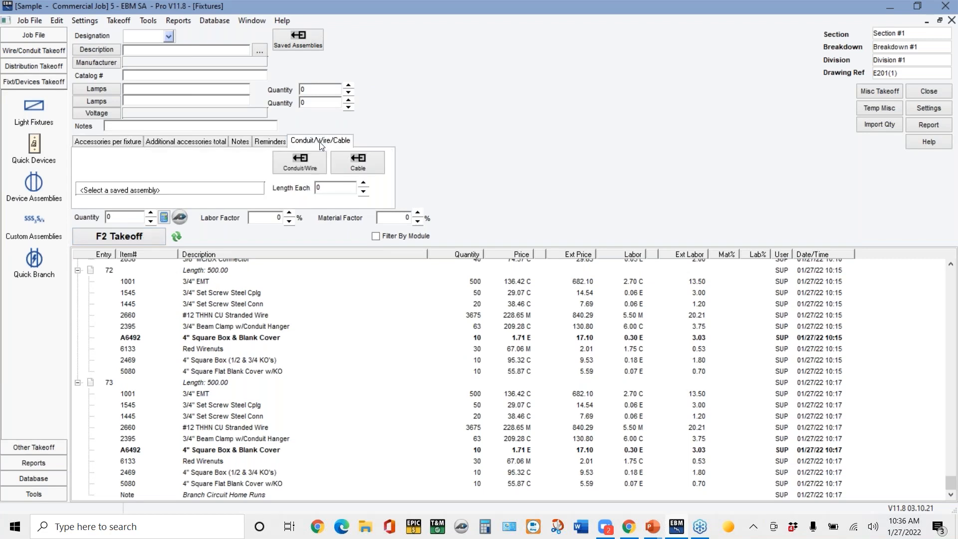
Look up the 12/2-16/2 Luminary Cable in the light fixture's saved cable assemblies and close the list.
{"action": "left_click", "coordinate": [354, 160]}
{"action": "key", "text": "Down"}
{"action": "key", "text": "Down"}
{"action": "key", "text": "Down"}
{"action": "key", "text": "Down"}
{"action": "key", "text": "Down"}
{"action": "key", "text": "Down"}
{"action": "key", "text": "Down"}
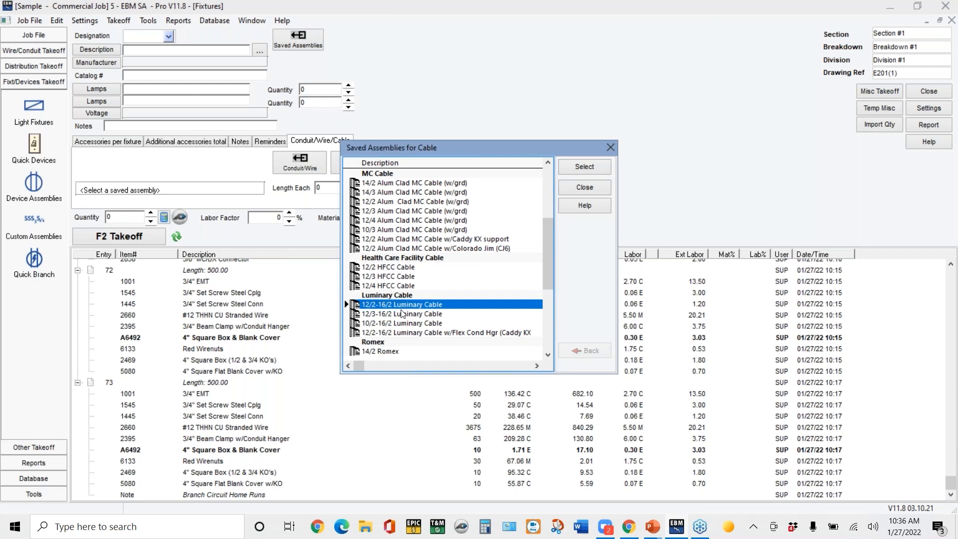
{"action": "left_click", "coordinate": [579, 166]}
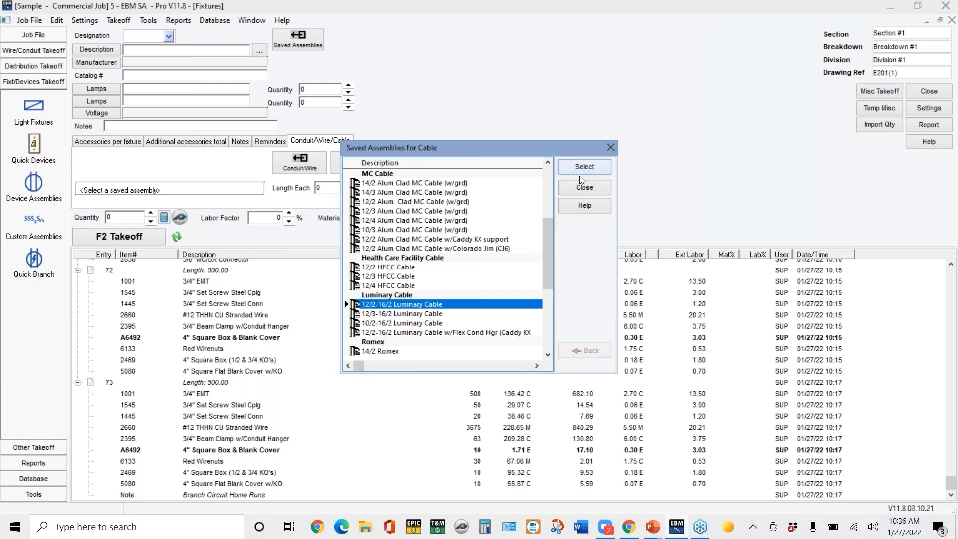
{"action": "left_click", "coordinate": [579, 188]}
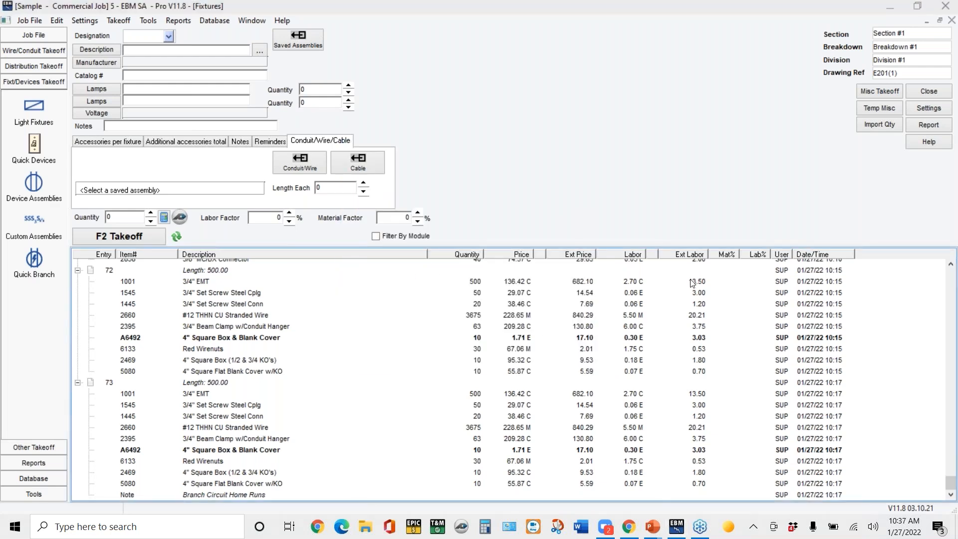